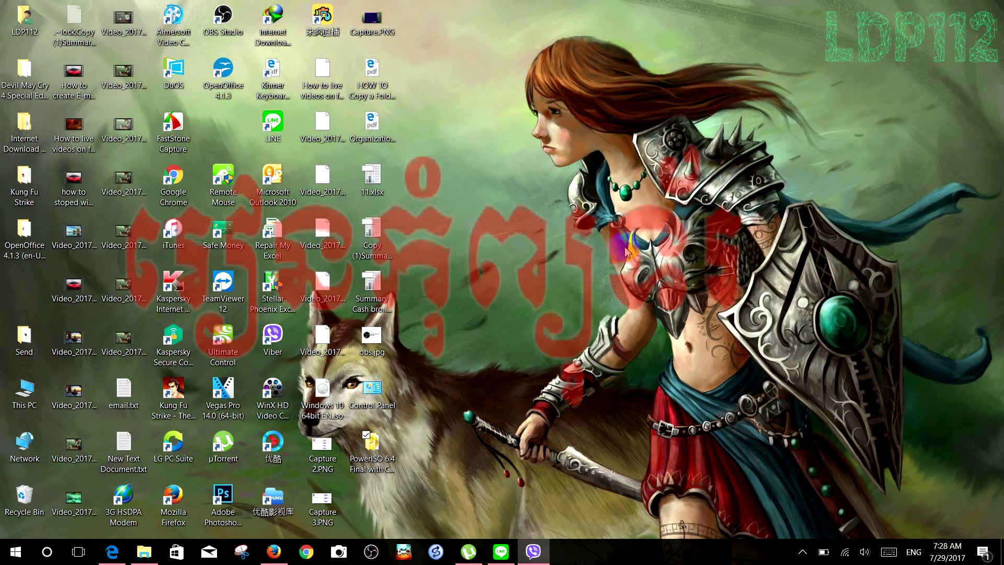
# Open the "PowerISO 6.4 Final with Crack" folder on the desktop to view its contents, and minimize it.
pyautogui.doubleClick(373, 462)
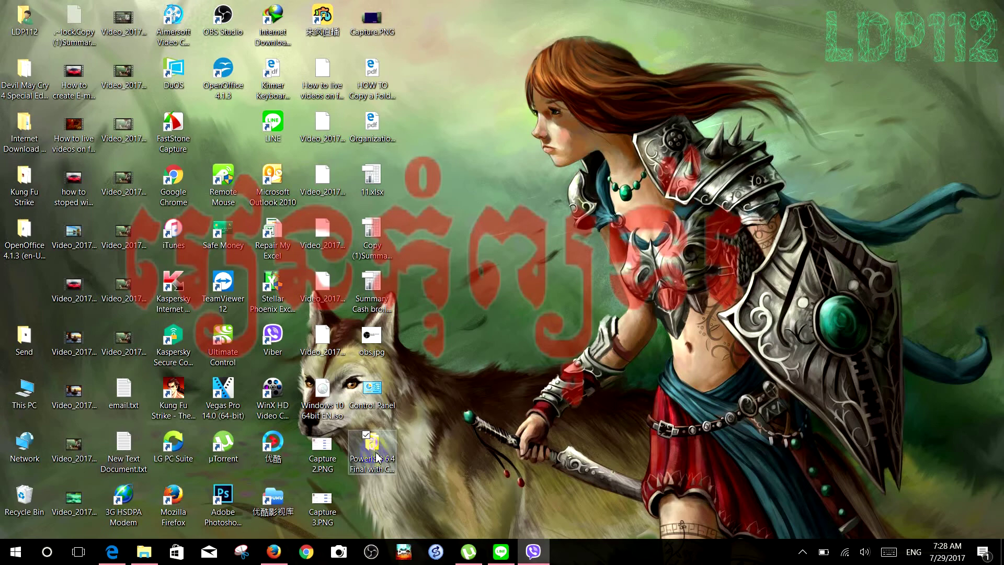
pyautogui.doubleClick(376, 457)
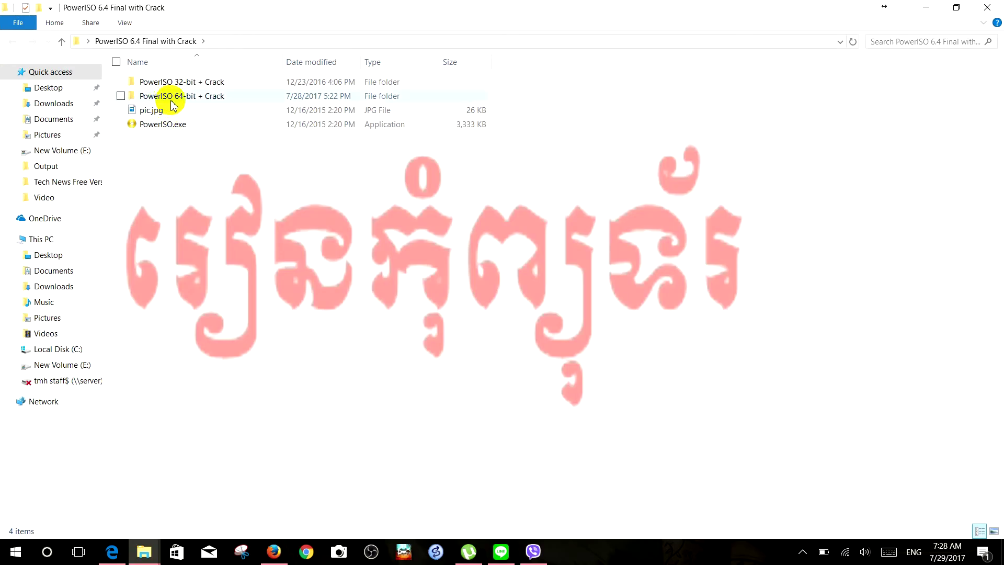
pyautogui.moveTo(182, 105)
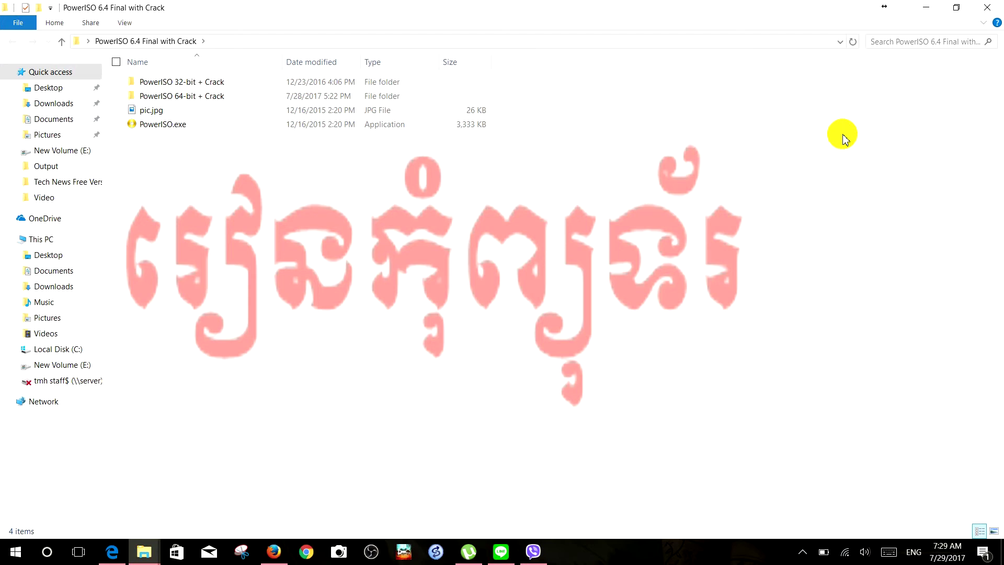
pyautogui.click(925, 14)
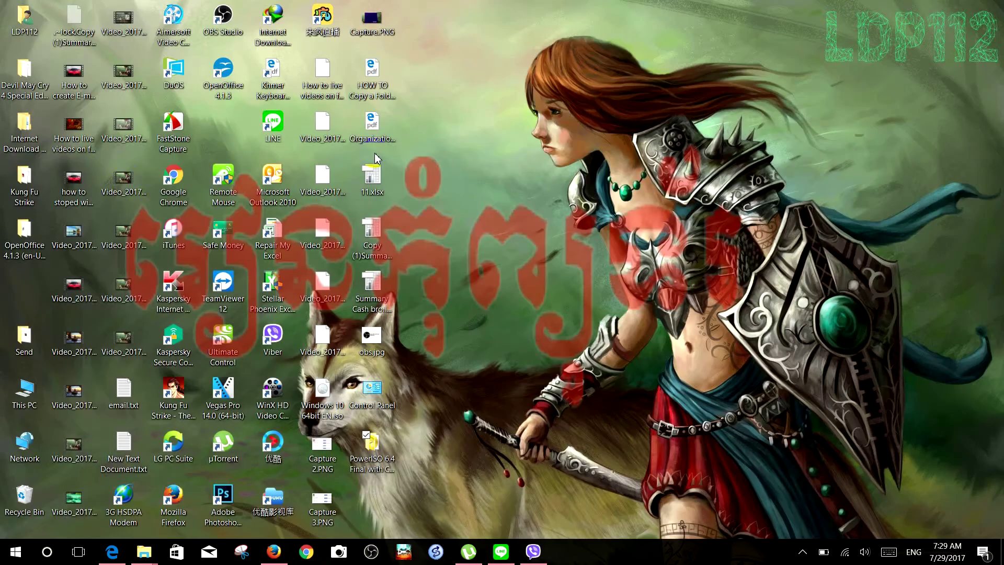
# Check the Windows system type in the properties of This PC, and close the System window.
pyautogui.rightClick(24, 398)
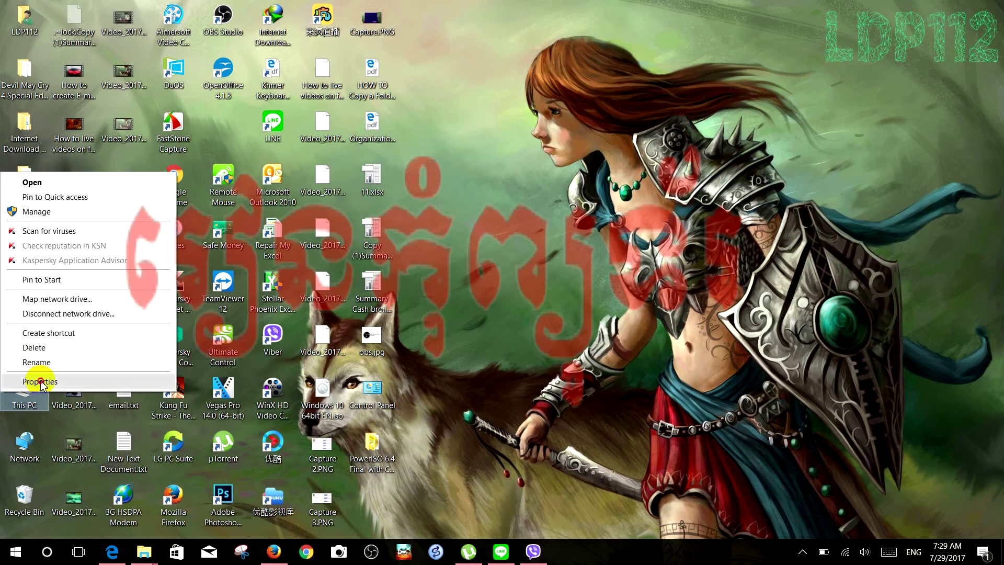
pyautogui.click(40, 382)
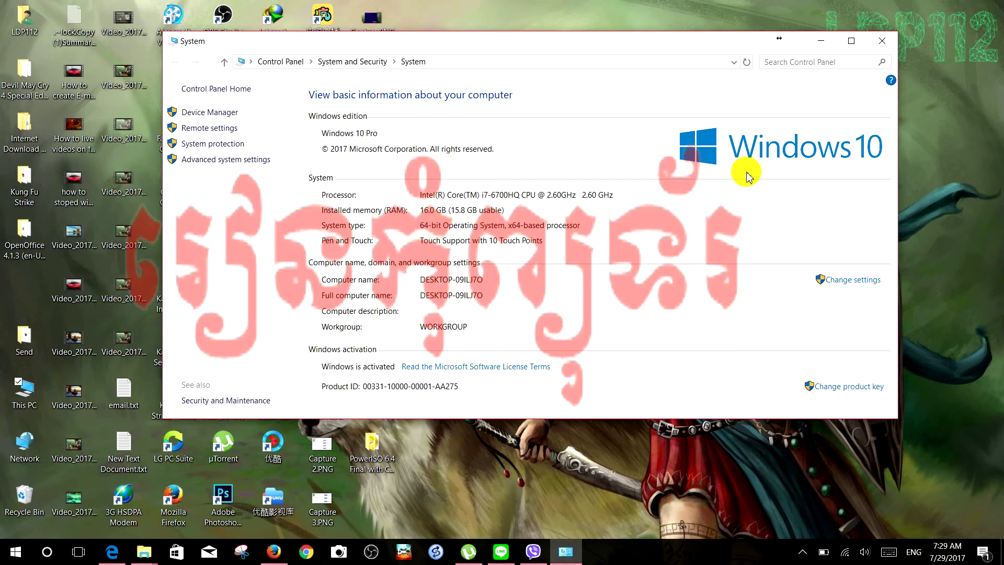
pyautogui.hotkey('alt', 'F4')
# Run the PowerISO6-x64.exe installer from the "PowerISO 64-bit + Crack" folder.
pyautogui.doubleClick(382, 456)
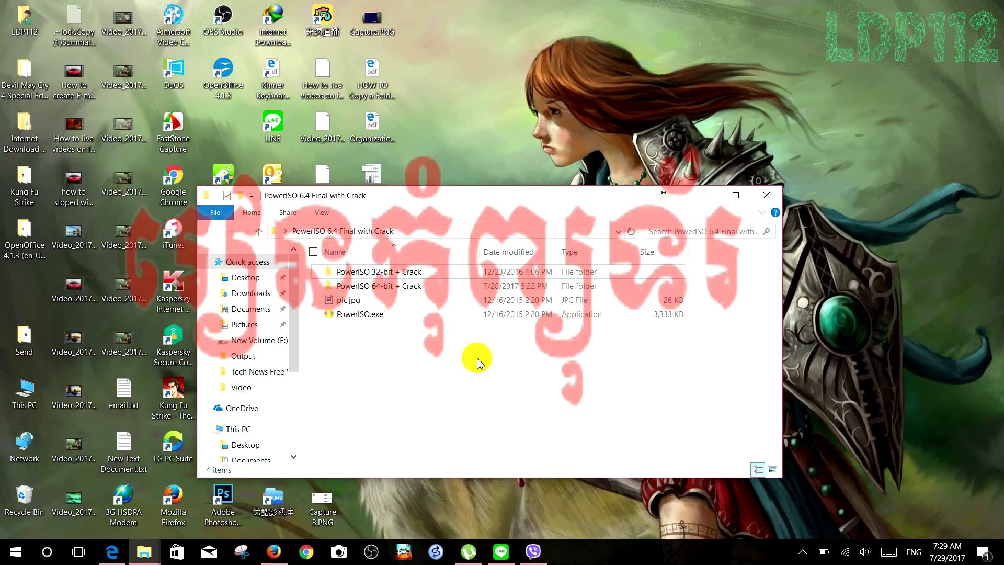
pyautogui.click(732, 196)
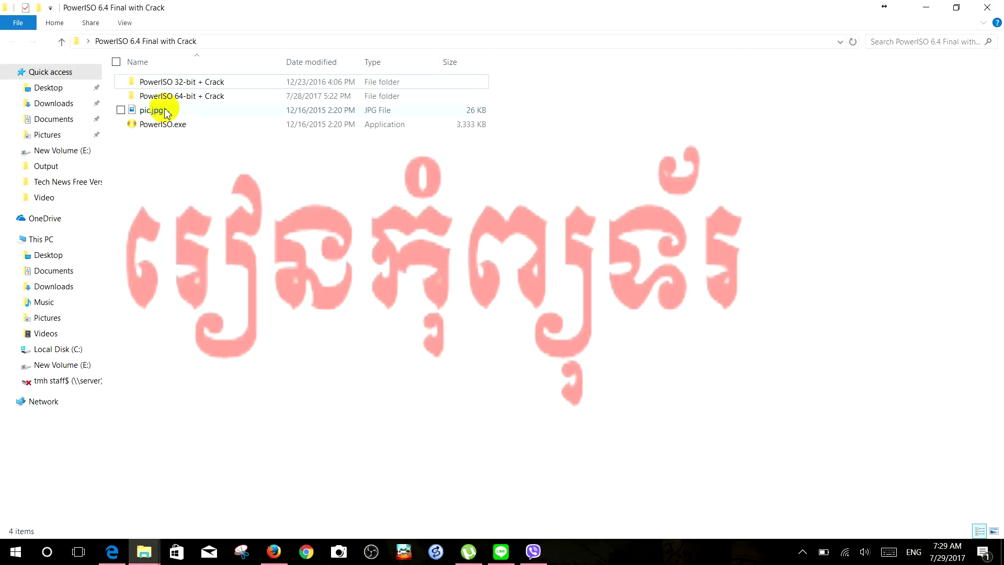
pyautogui.doubleClick(193, 98)
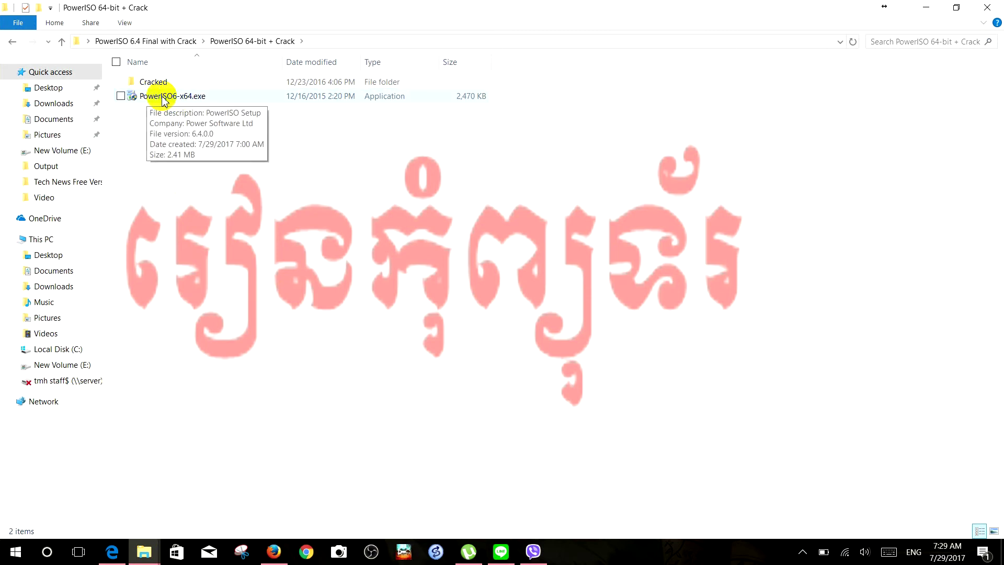
pyautogui.click(164, 100)
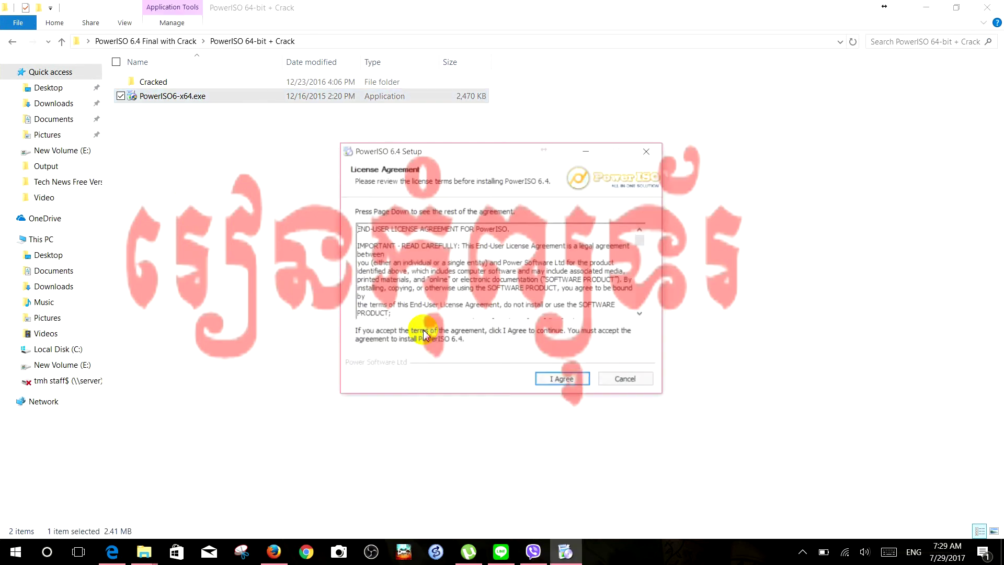
# Accept the license agreement and install PowerISO 6.4 in C:\Program Files\PowerISO, completing the setup.
pyautogui.click(560, 380)
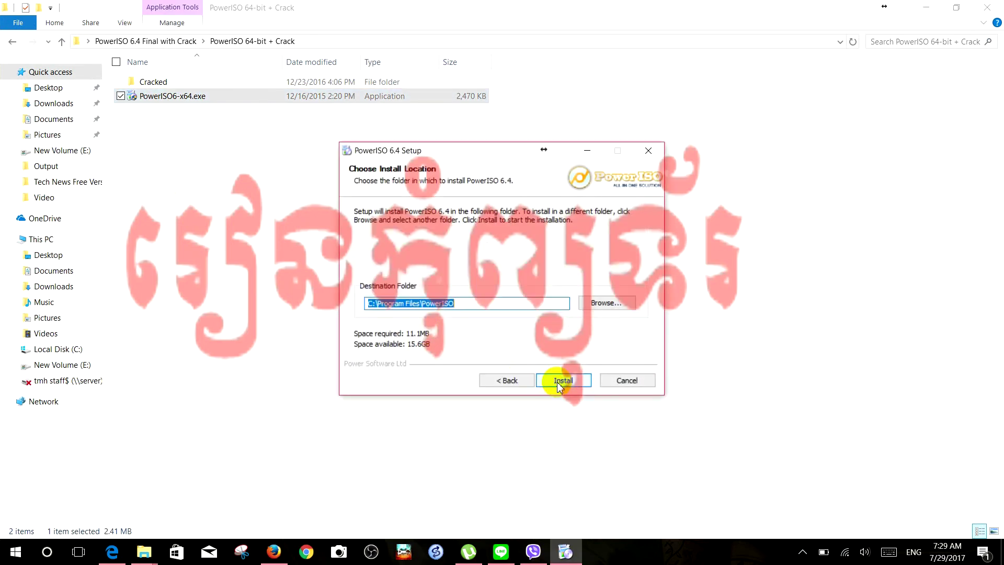
pyautogui.click(559, 382)
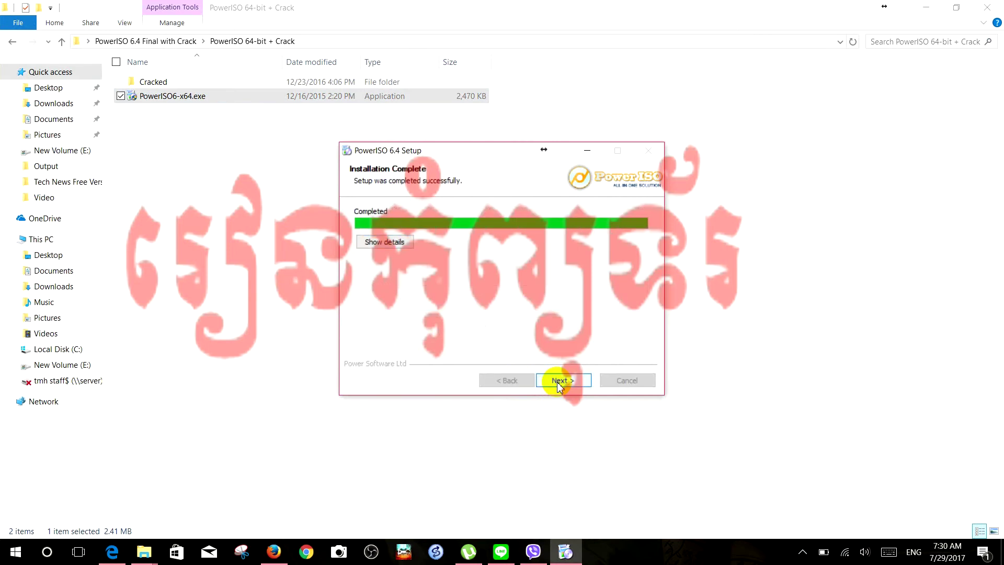
pyautogui.click(565, 382)
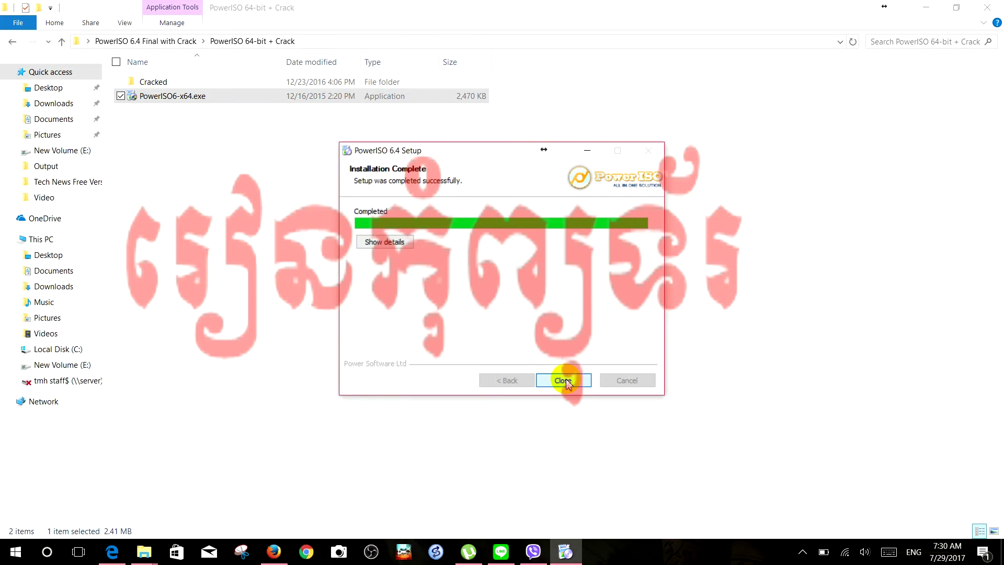
pyautogui.click(564, 381)
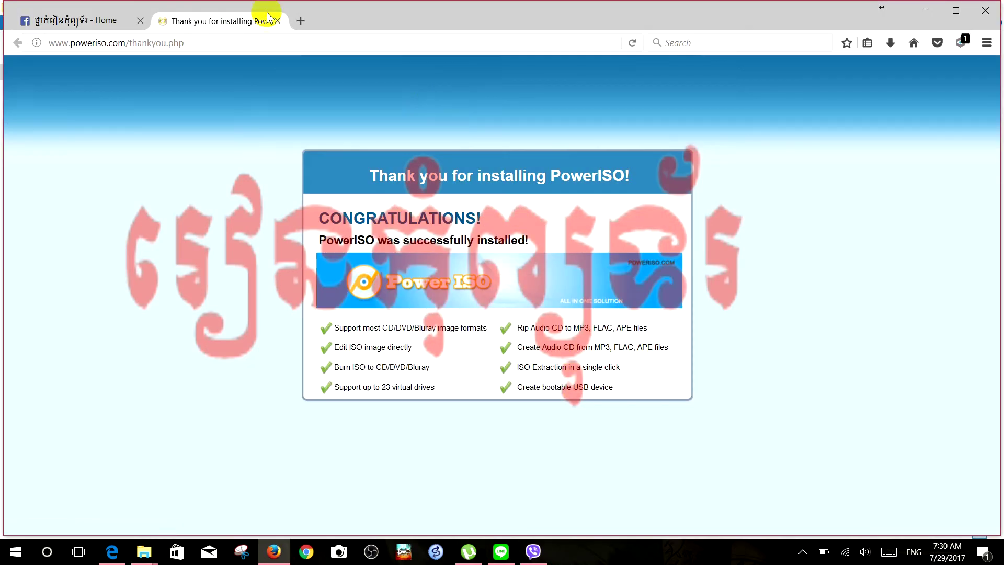
# Close the PowerISO thank-you page and minimize the browser and folder windows.
pyautogui.click(277, 21)
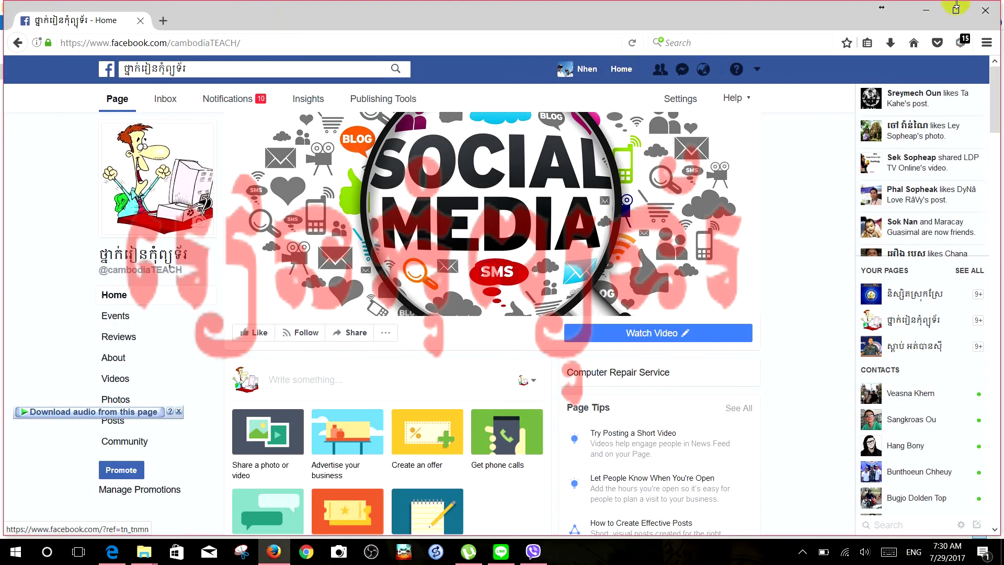
pyautogui.click(926, 12)
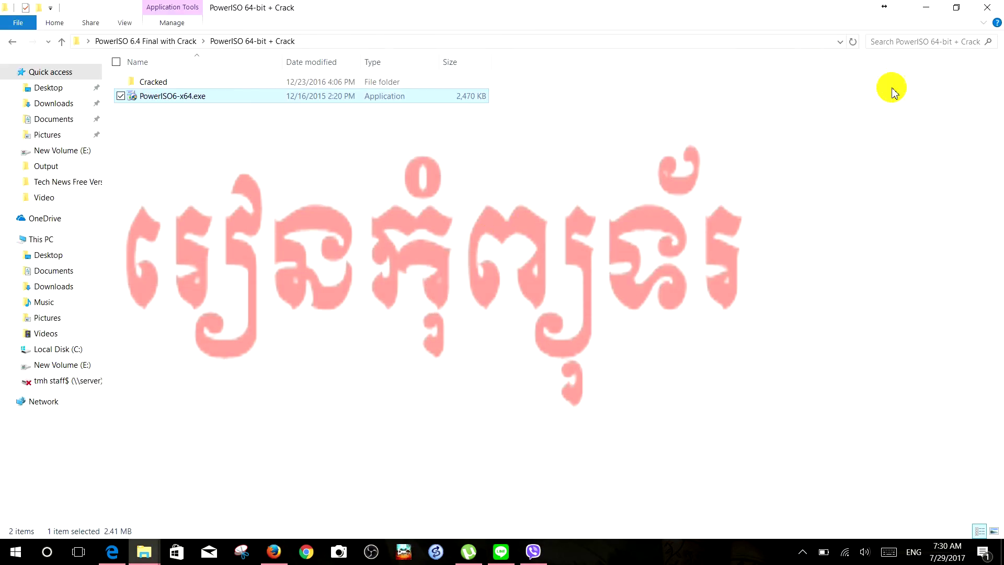
pyautogui.click(922, 11)
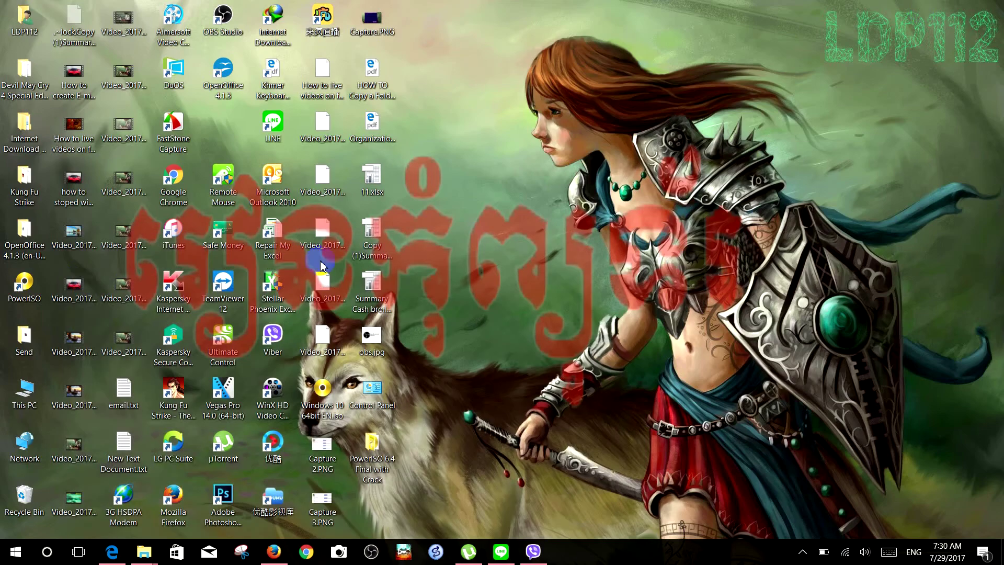
# Launch PowerISO and continue unregistered to view the program, close it, and check the hidden notification area icons.
pyautogui.doubleClick(41, 290)
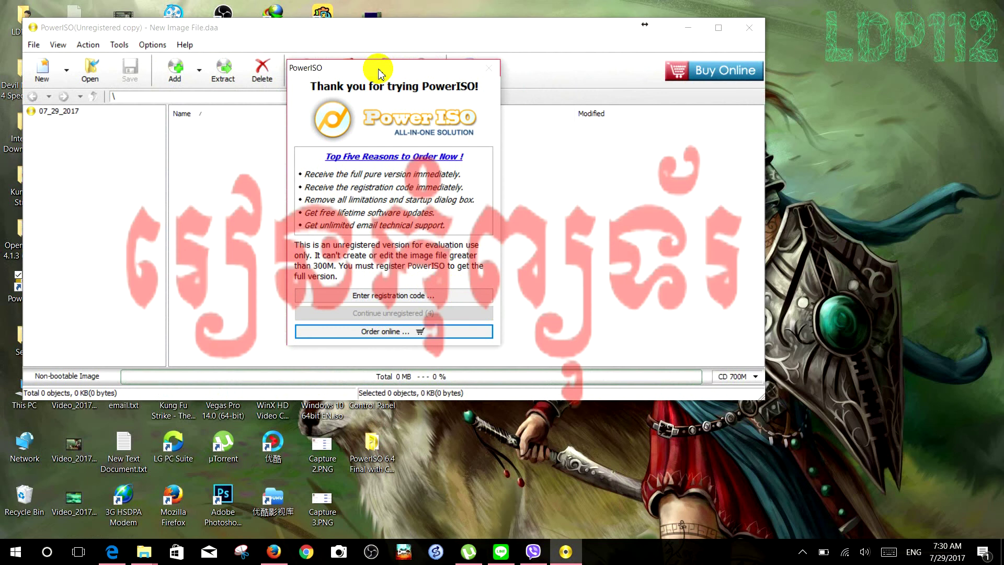
pyautogui.moveTo(378, 69); pyautogui.dragTo(313, 83)
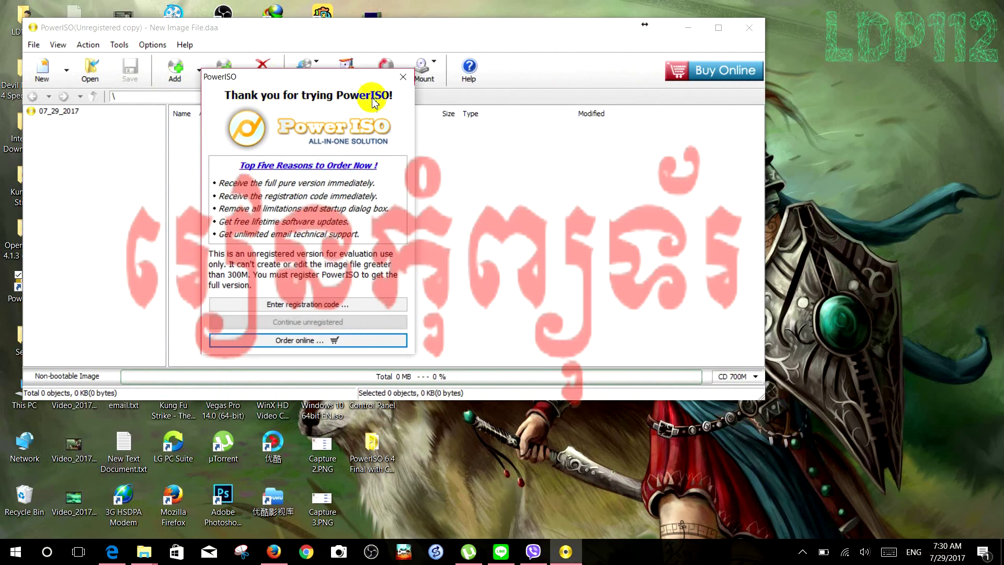
pyautogui.click(403, 77)
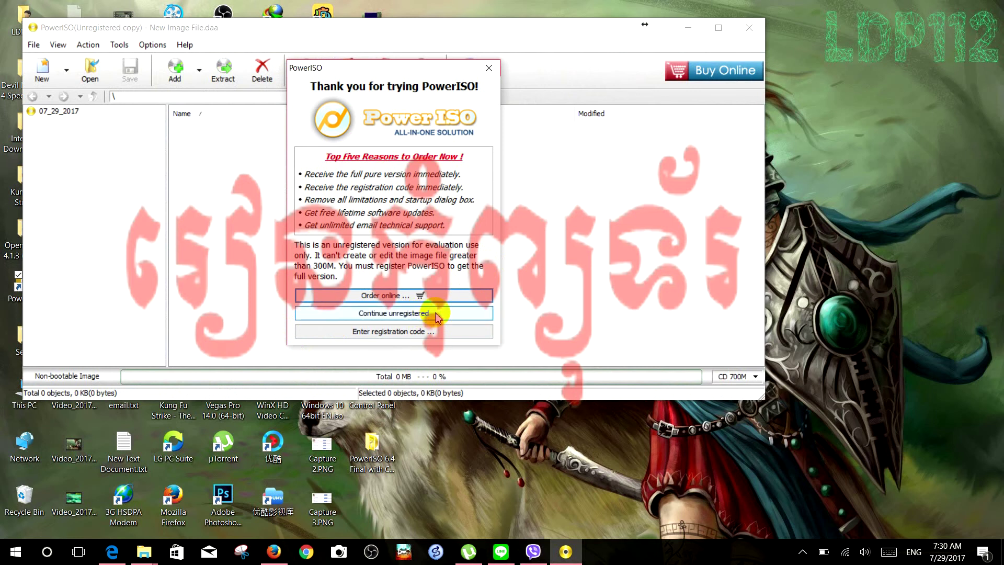
pyautogui.click(380, 313)
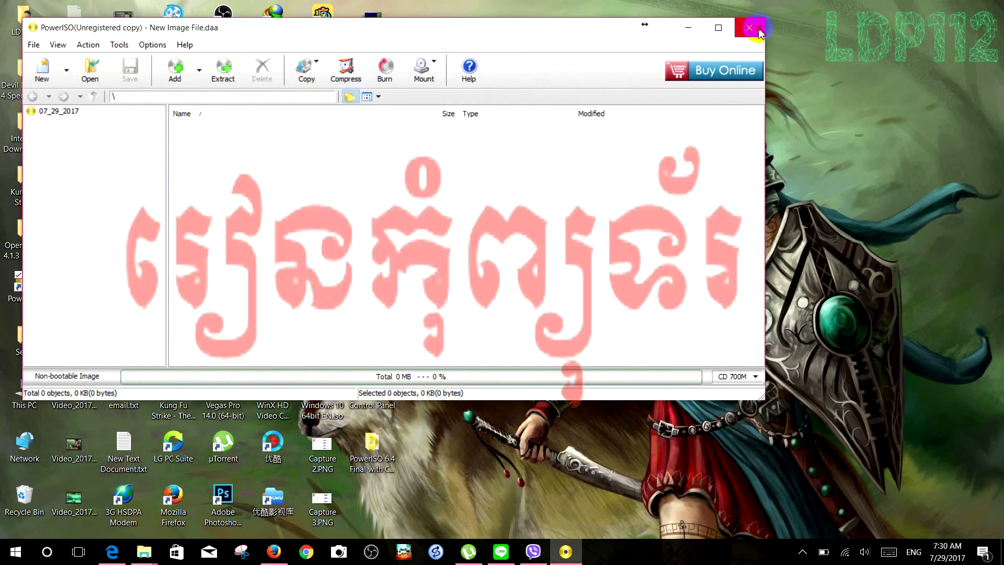
pyautogui.click(749, 27)
pyautogui.click(802, 552)
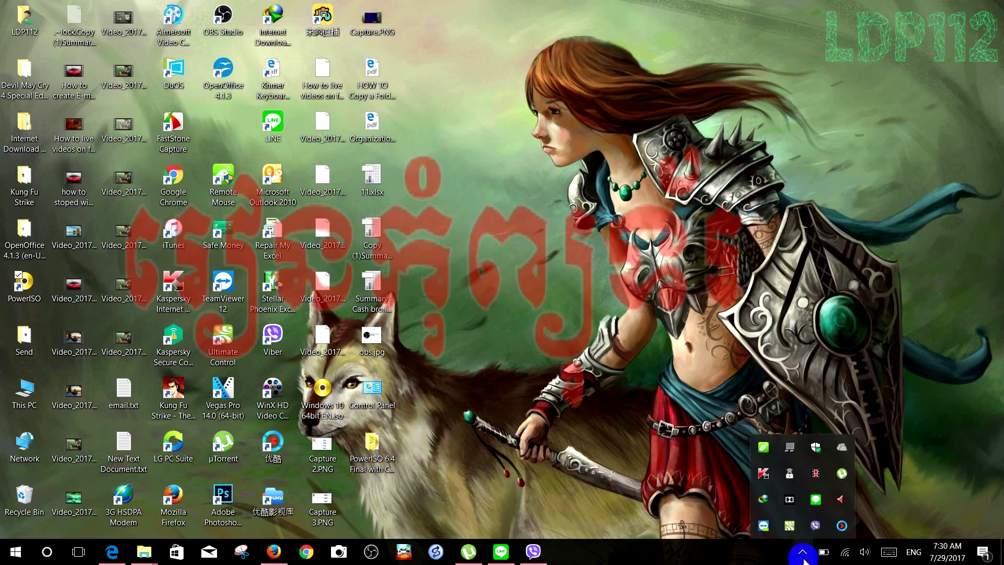
# Copy PowerISO.exe from the Cracked folder inside "PowerISO 64-bit + Crack", and minimize the folder window.
pyautogui.click(371, 445)
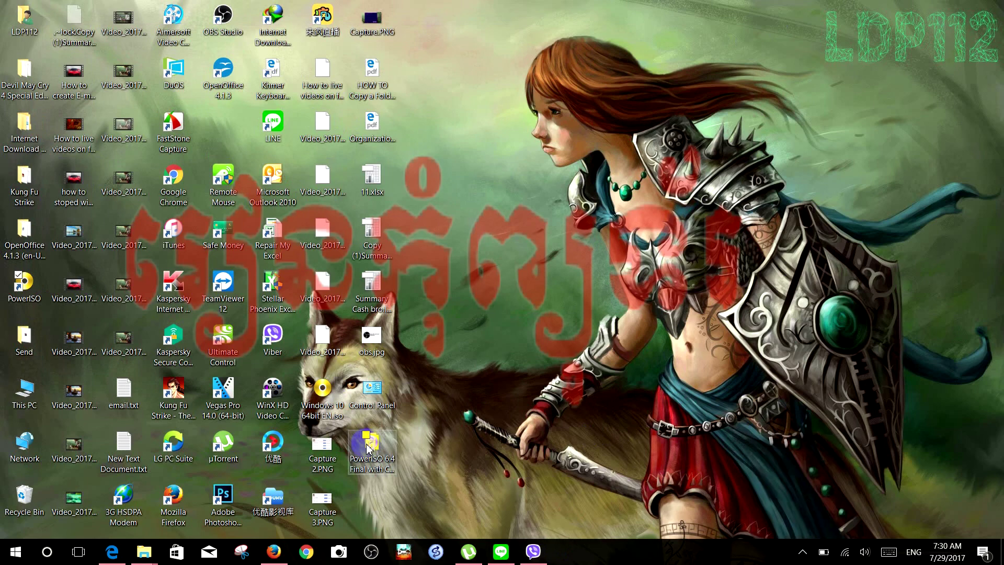
pyautogui.press('Return')
pyautogui.doubleClick(163, 95)
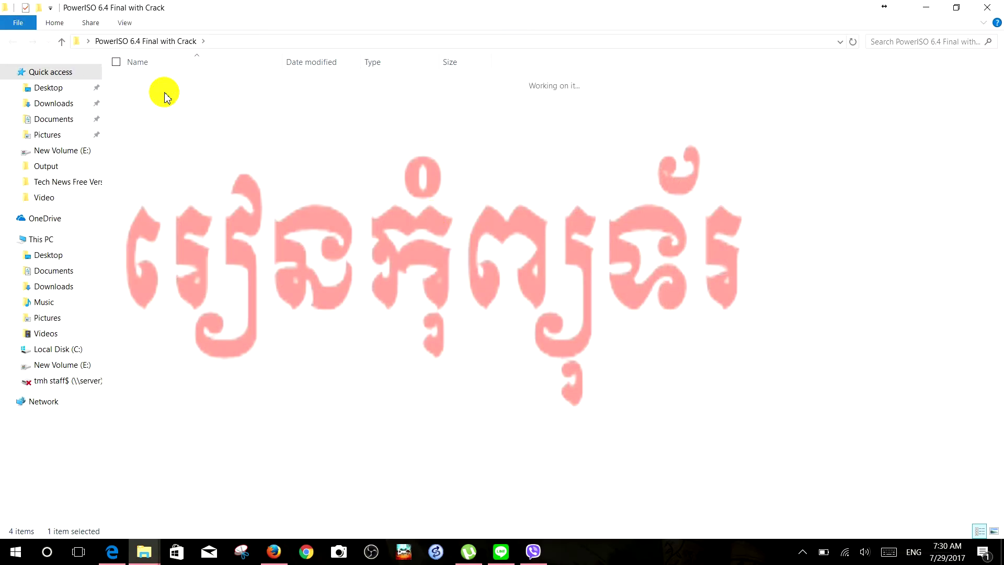
pyautogui.doubleClick(153, 82)
pyautogui.rightClick(154, 87)
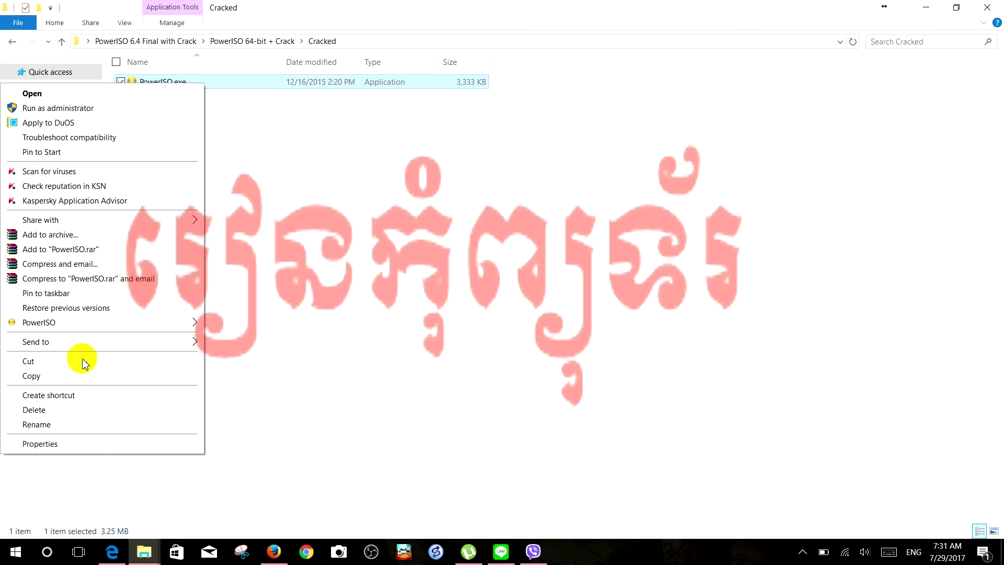
pyautogui.click(91, 377)
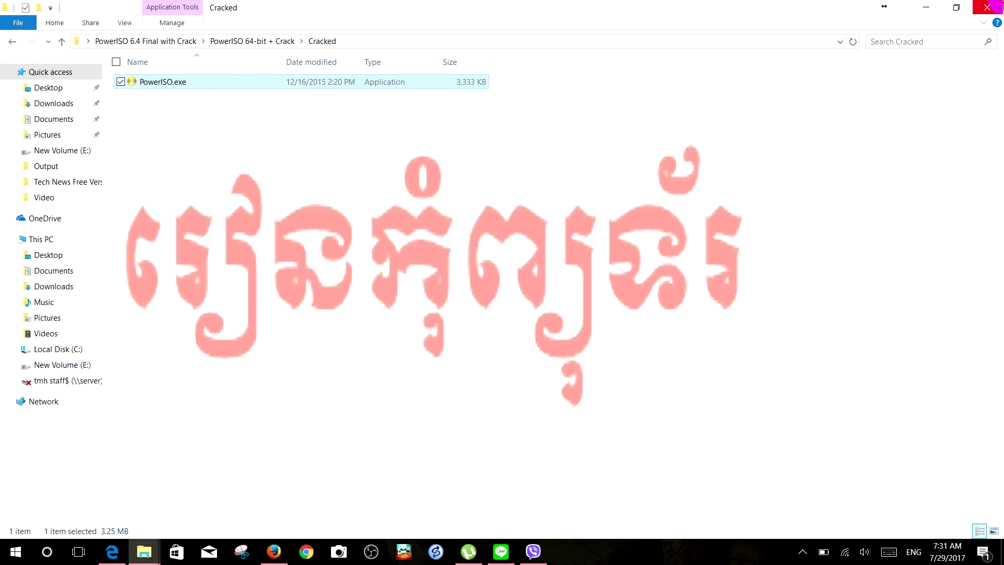
pyautogui.click(931, 7)
# Paste the copied PowerISO.exe into the PowerISO shortcut's file location, replacing the existing file, and close the folder.
pyautogui.click(25, 294)
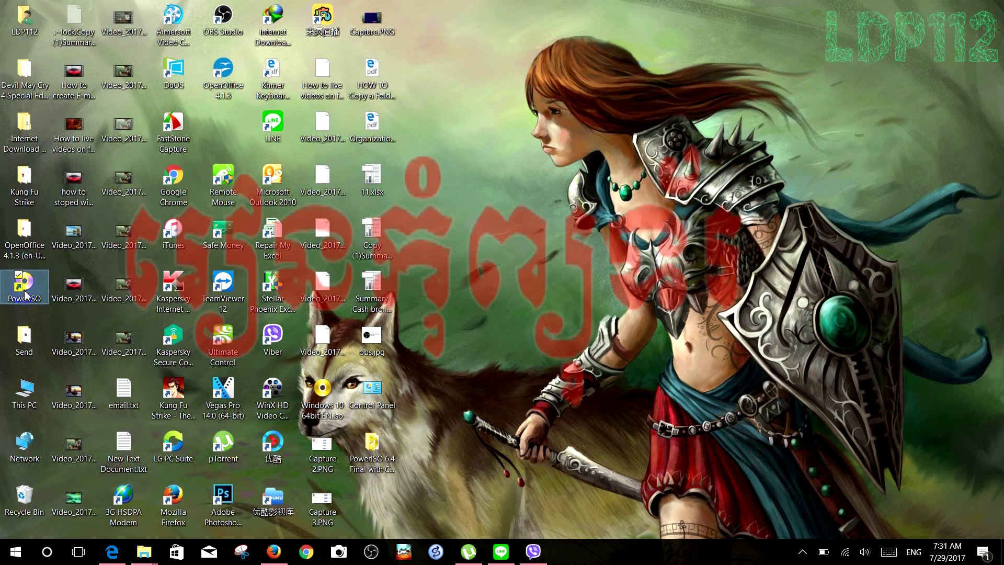
pyautogui.rightClick(24, 295)
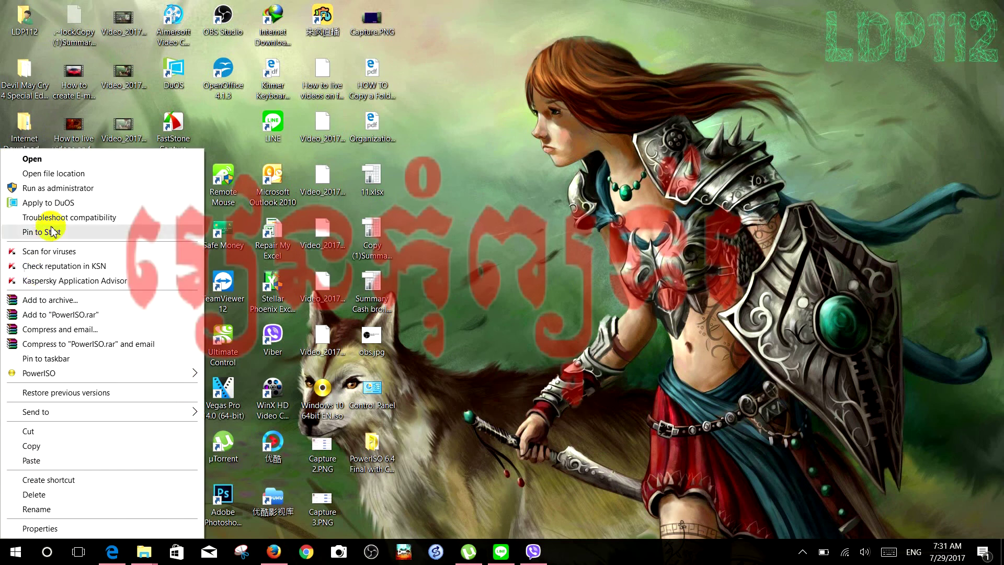
pyautogui.click(59, 174)
pyautogui.rightClick(646, 245)
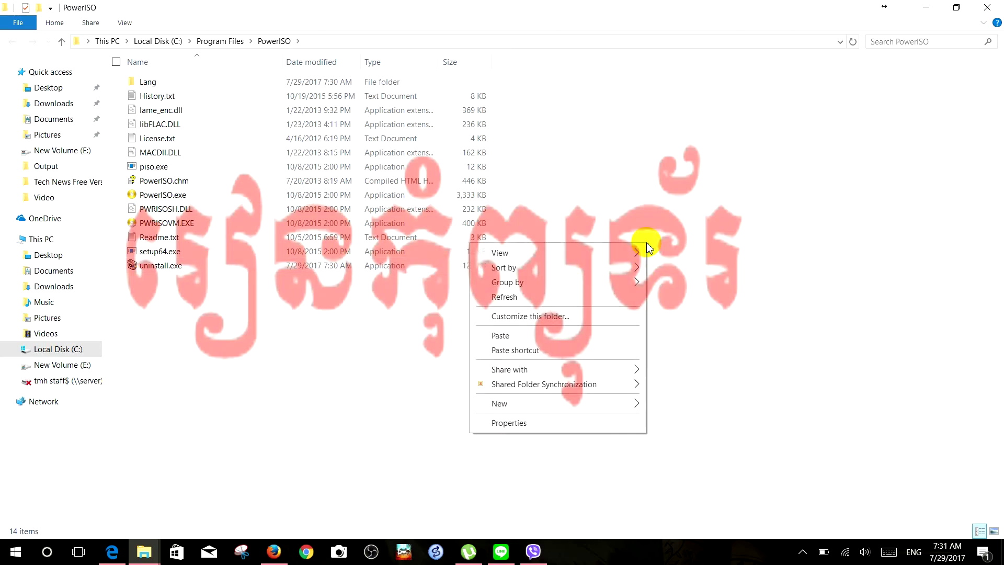
pyautogui.click(563, 341)
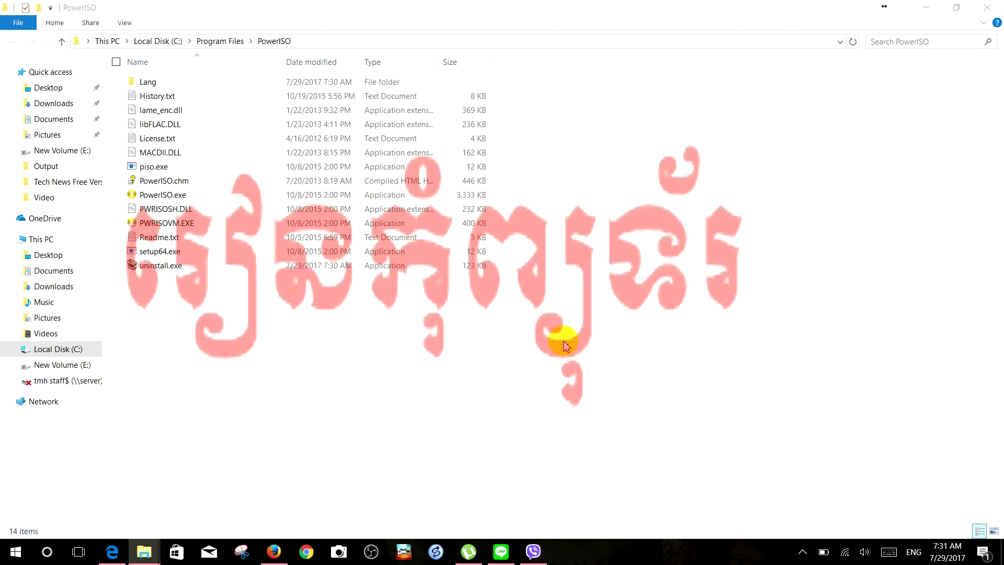
pyautogui.click(242, 212)
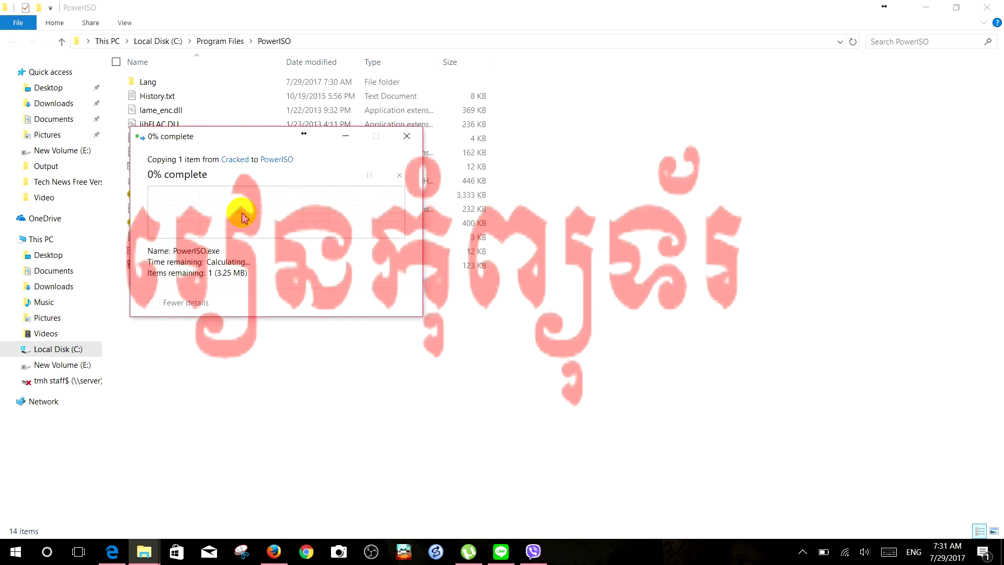
pyautogui.click(242, 214)
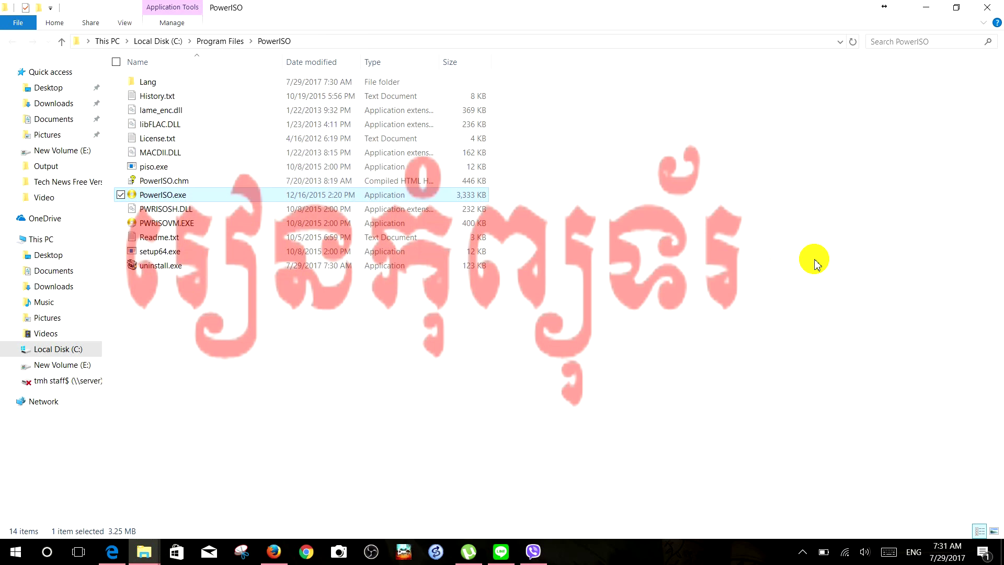
pyautogui.click(988, 7)
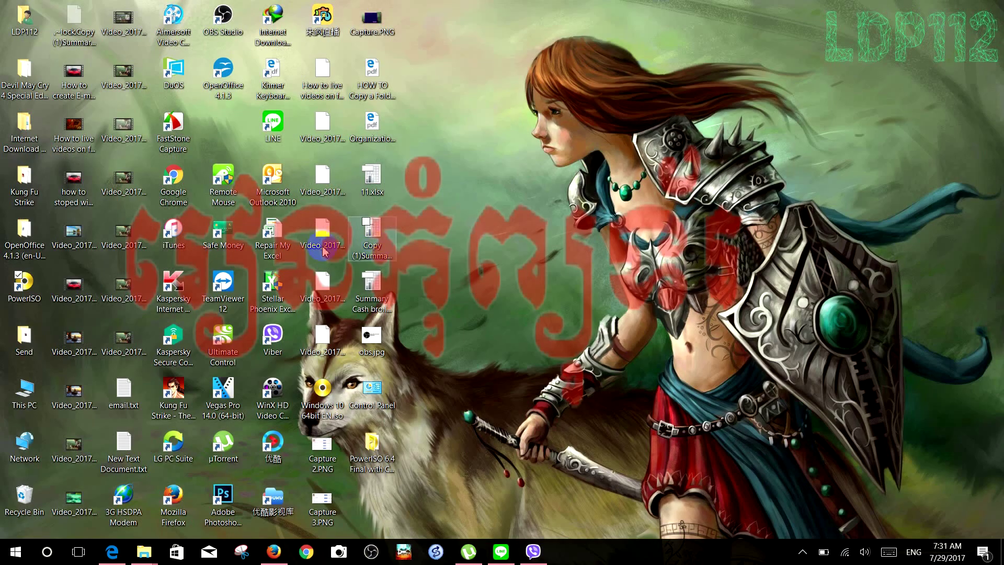
# Launch PowerISO from the desktop to check whether it still shows as unregistered, and close it.
pyautogui.doubleClick(24, 287)
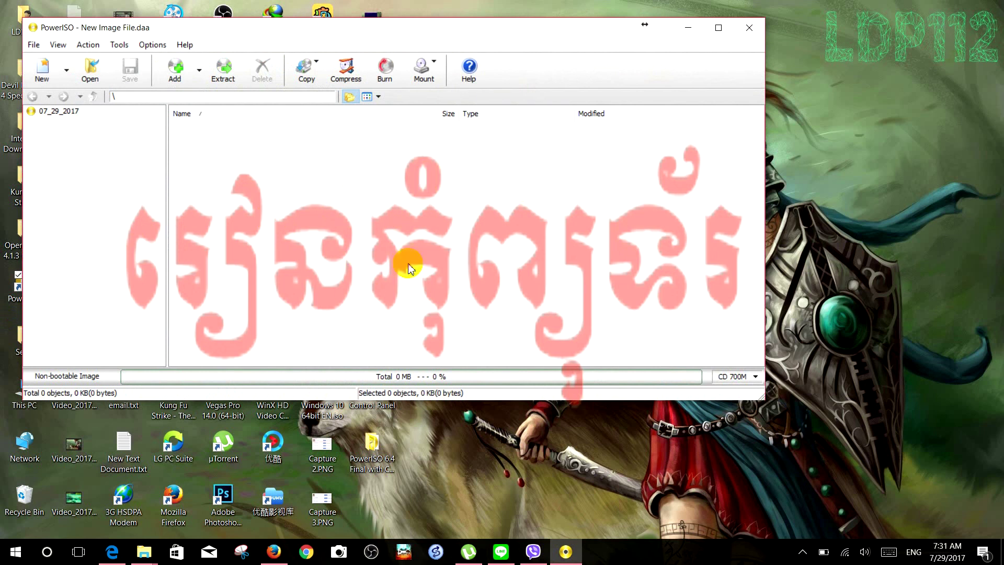
pyautogui.click(749, 27)
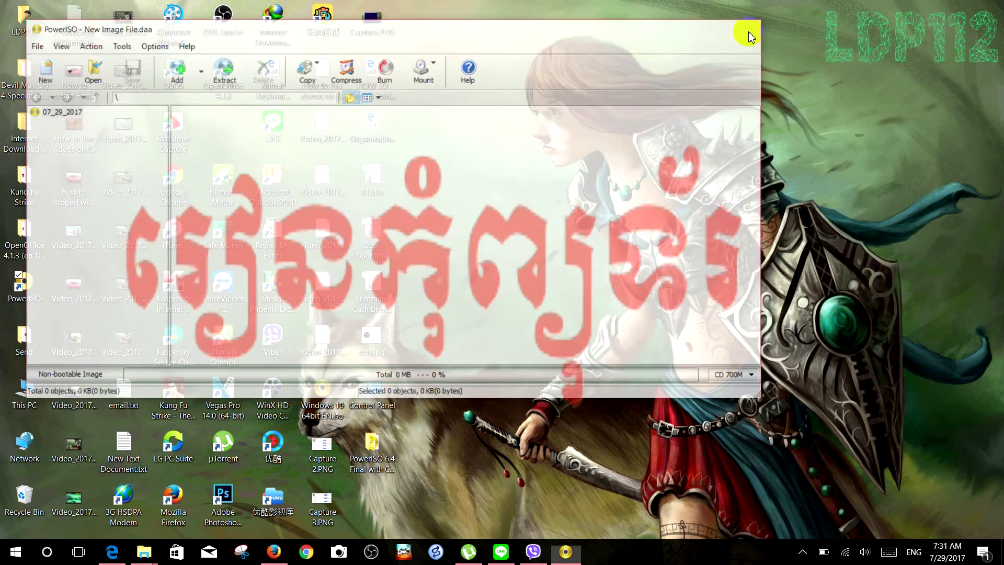